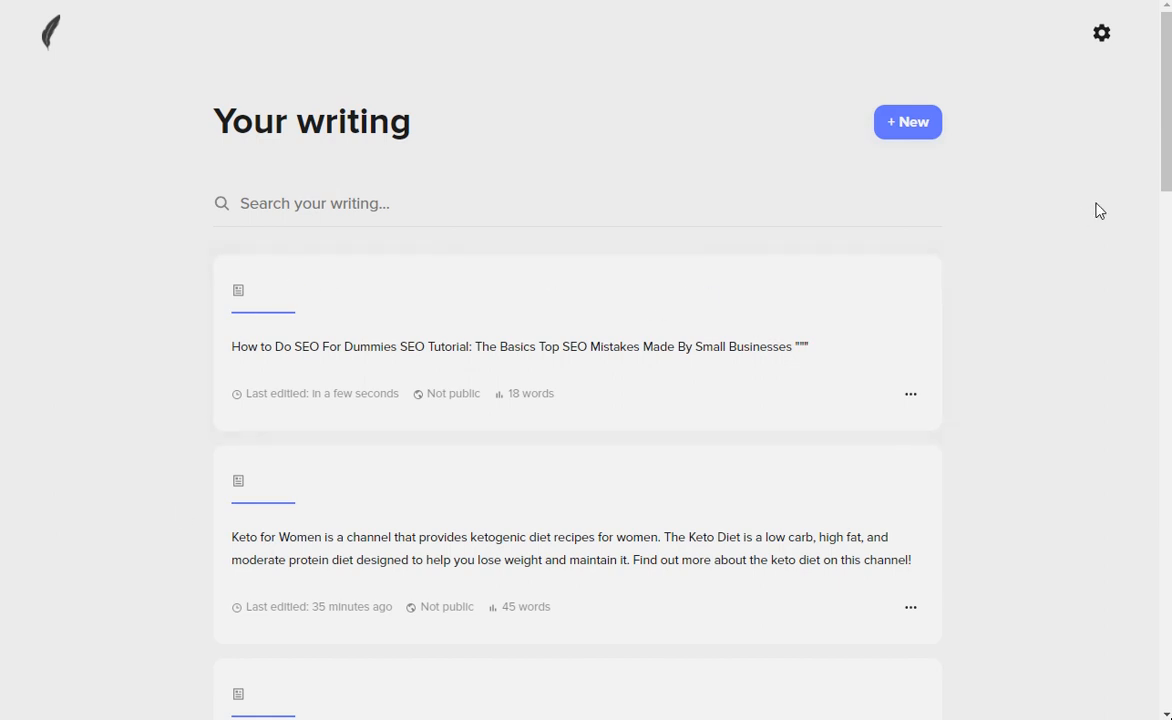
# Start a new article/blog document and enter the article brief "Please write some attention grabbing blog post titles for me.".
pyautogui.click(905, 123)
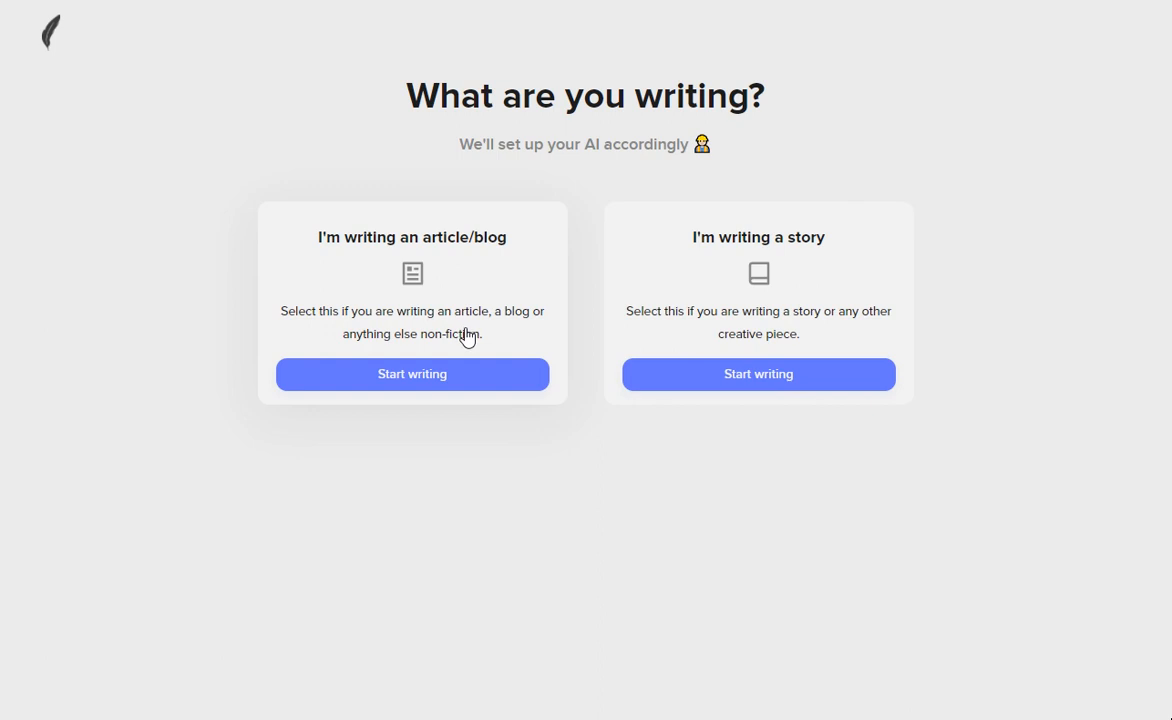
pyautogui.click(409, 375)
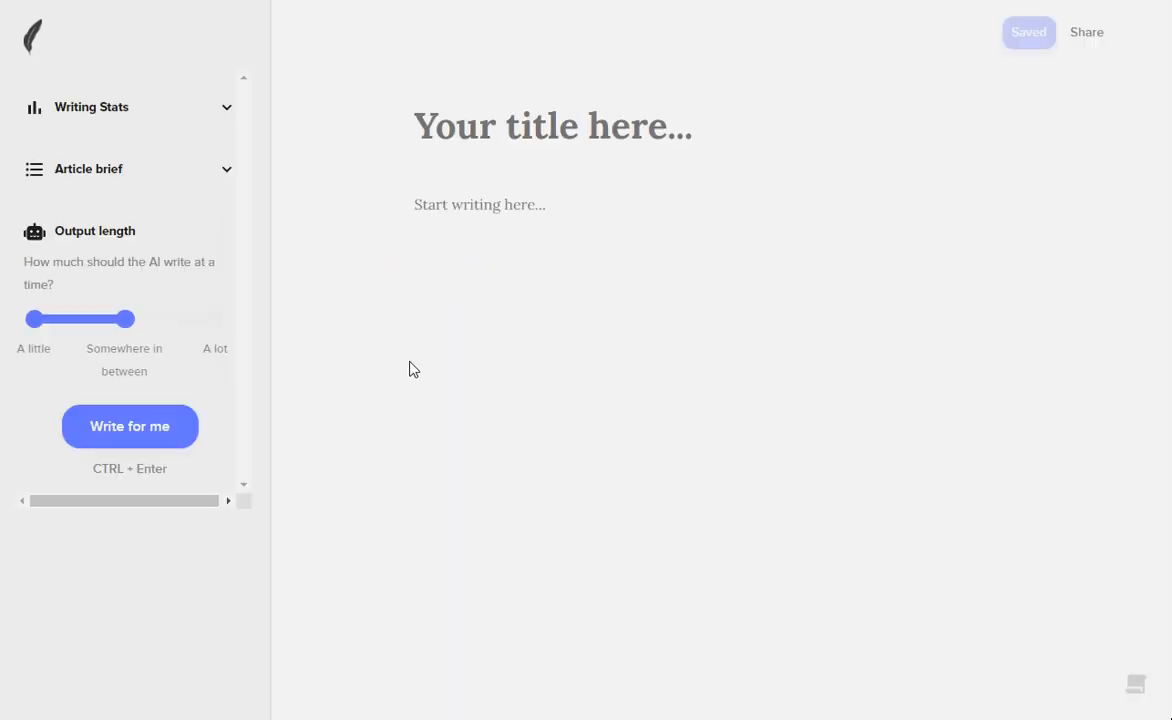
pyautogui.click(226, 176)
pyautogui.click(110, 300)
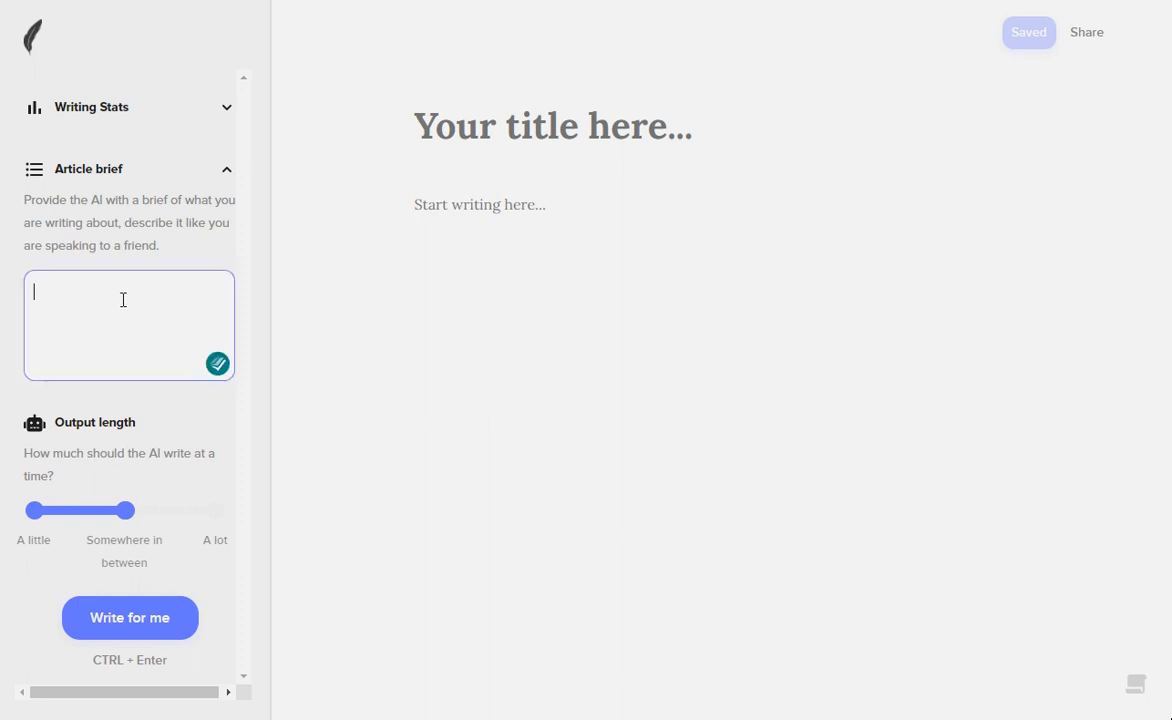
pyautogui.write('Please ')
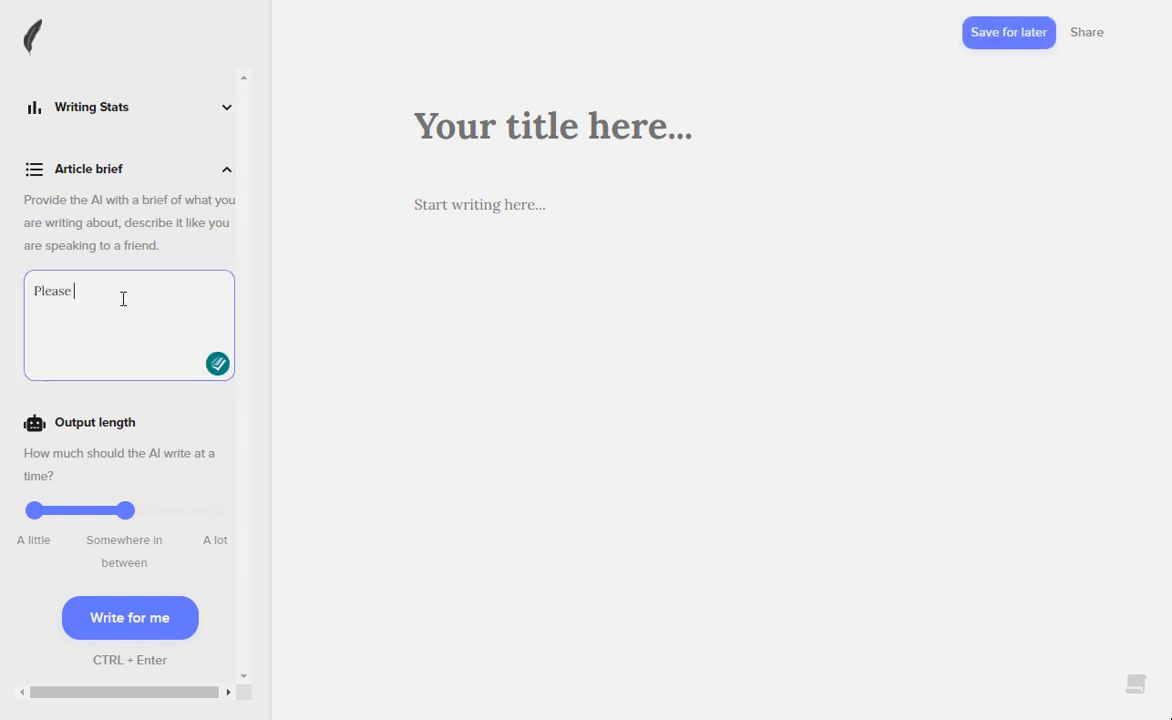
pyautogui.write('write some attention gr')
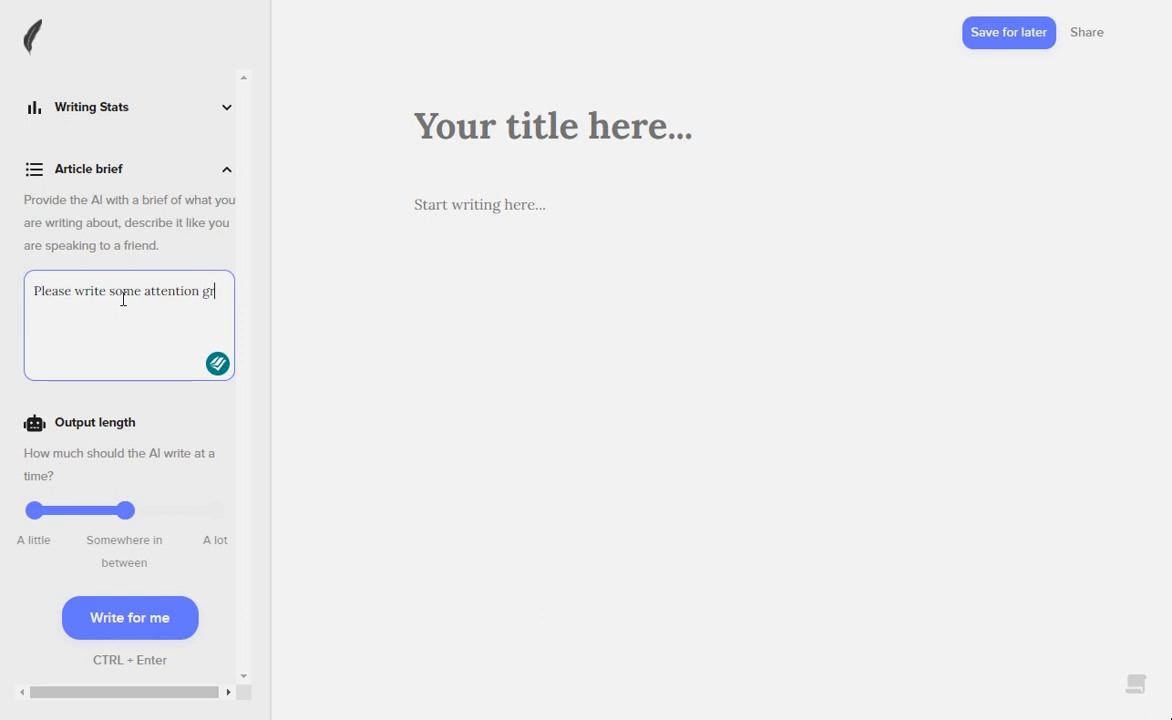
pyautogui.write('abbing blog post titl')
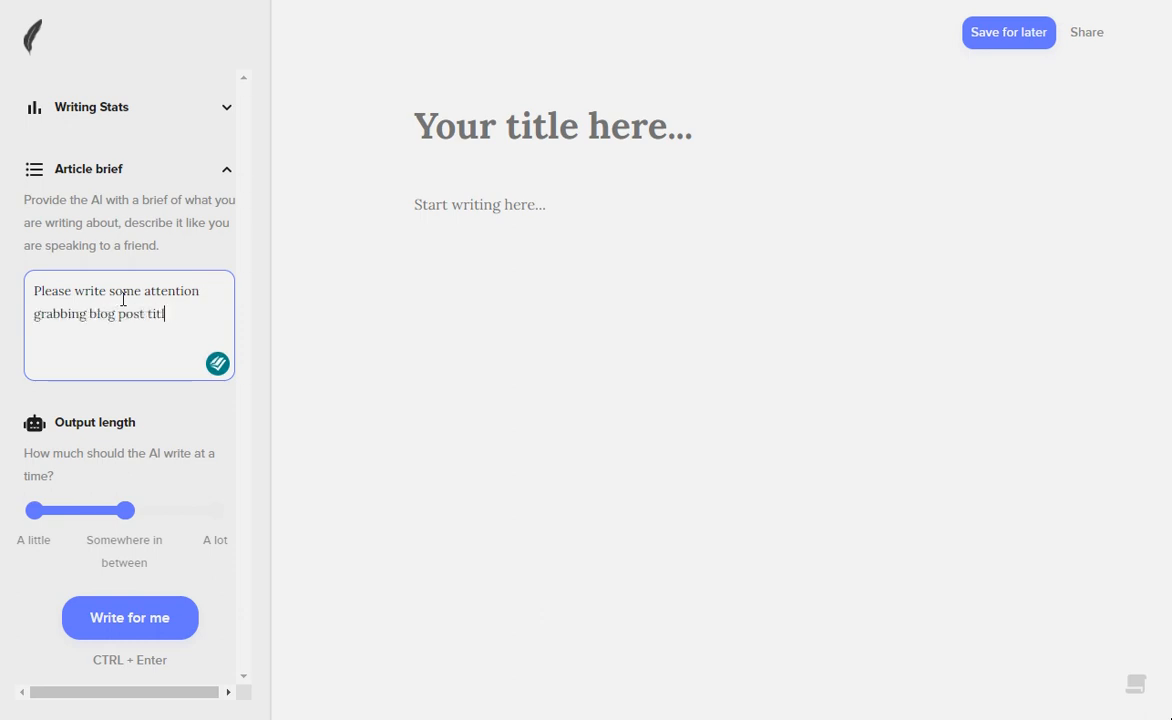
pyautogui.write('es for me.')
# Begin the document body with the /instruct command and check its syntax in the command cheatsheet.
pyautogui.click(485, 200)
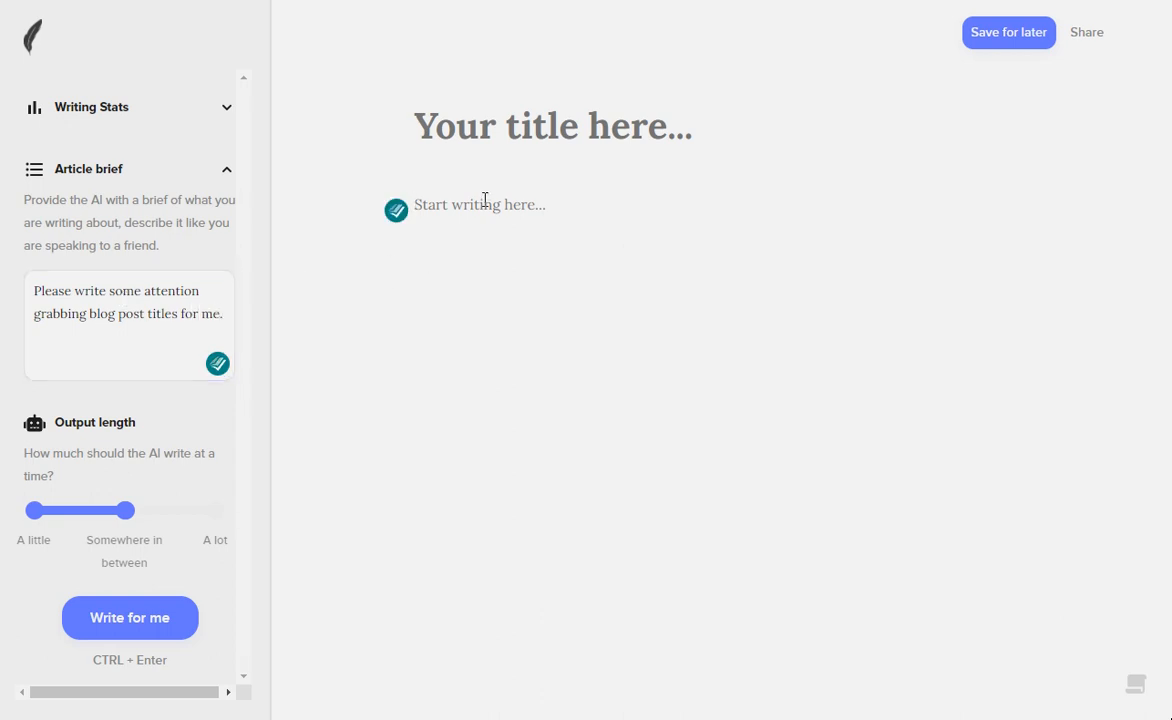
pyautogui.write('/instruct')
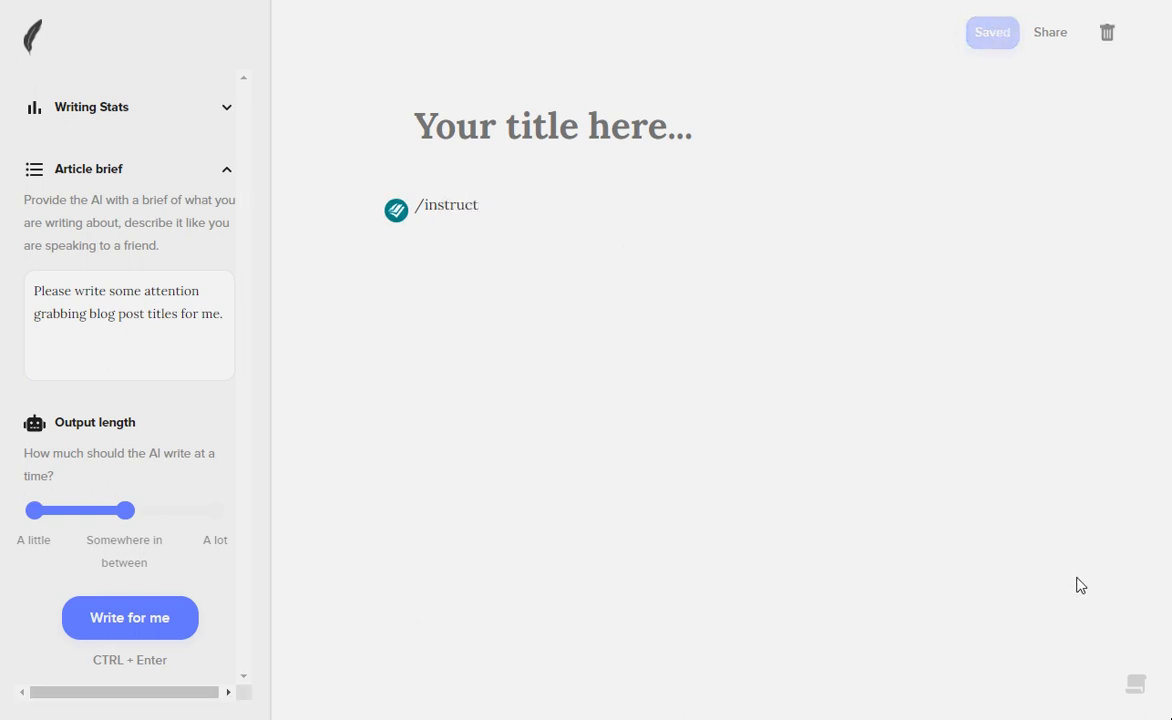
pyautogui.click(1135, 685)
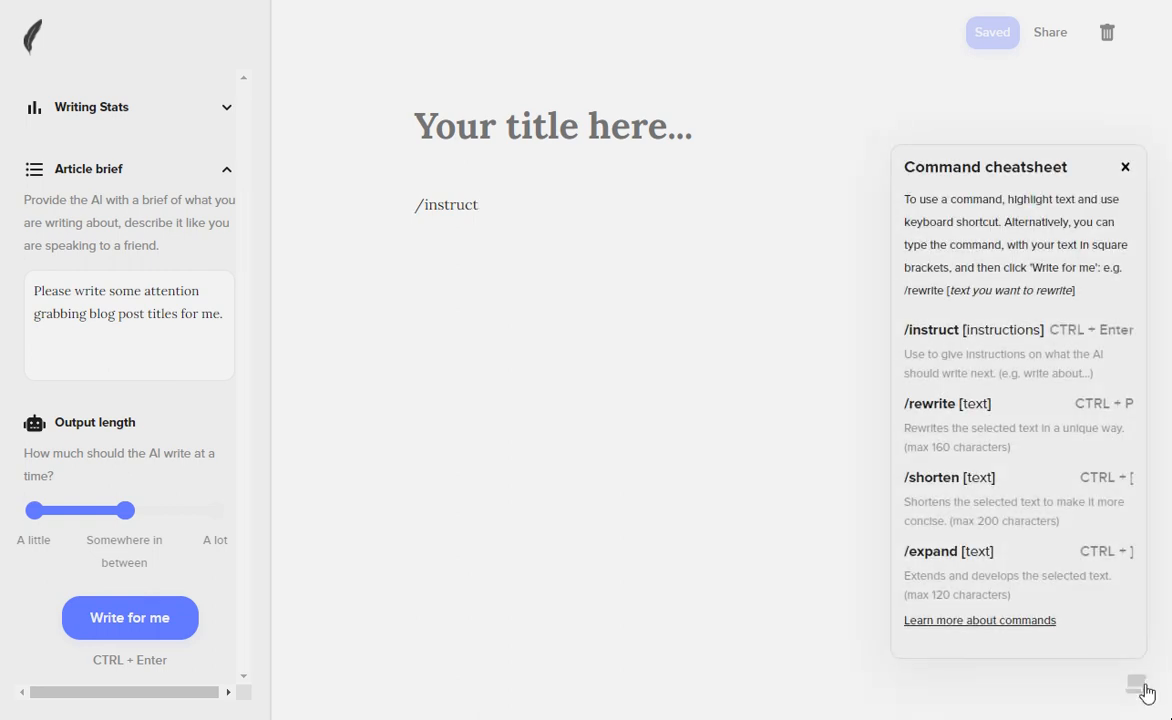
pyautogui.click(1140, 688)
pyautogui.click(1136, 686)
pyautogui.click(494, 197)
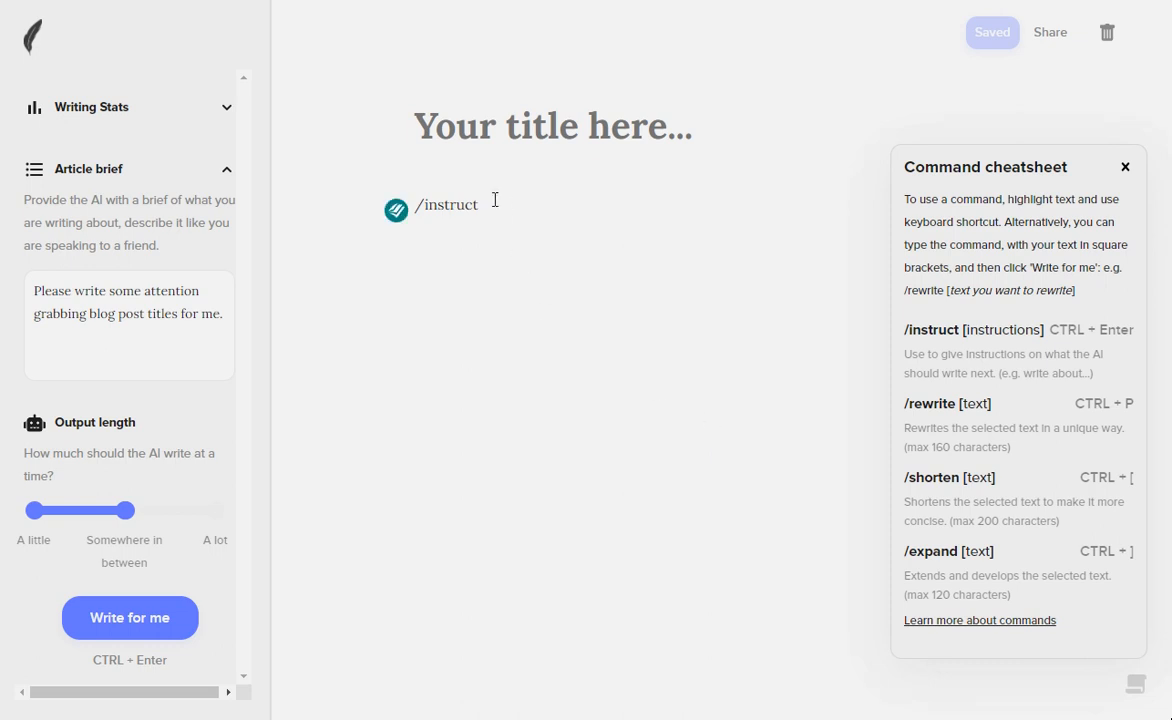
pyautogui.click(1125, 167)
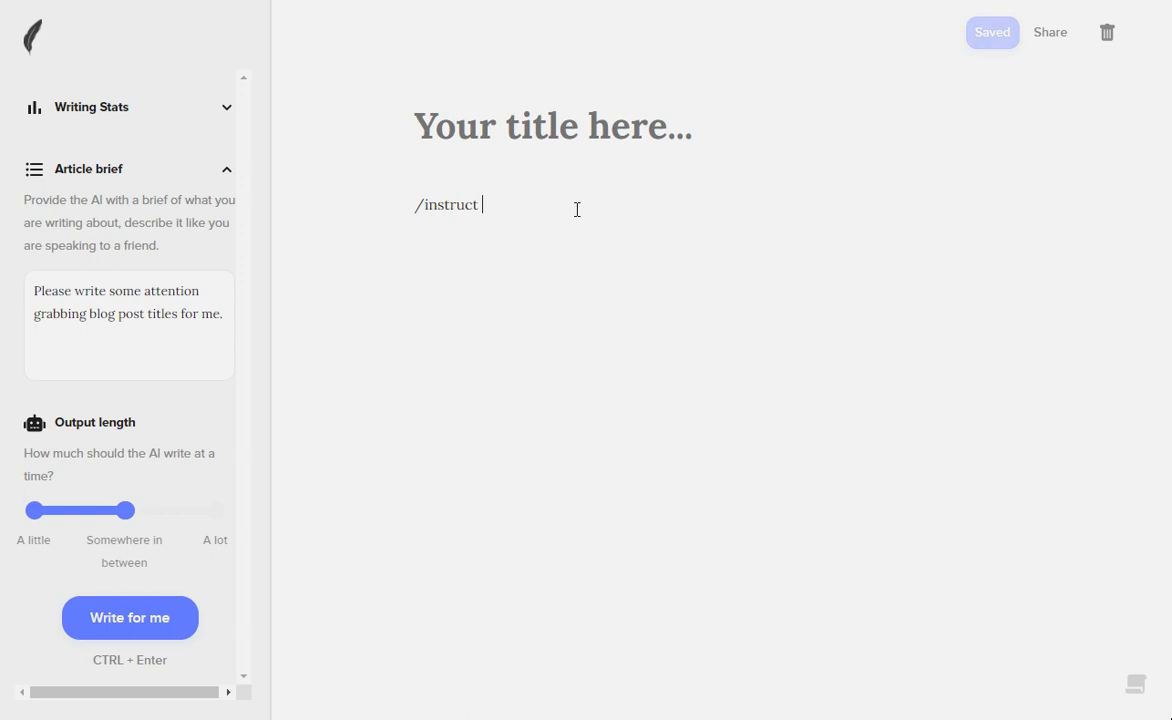
# Complete the command with [please write me some blog post titles for a blog post about 'why AI will take over the copywriting industry'] and generate.
pyautogui.write('[')
pyautogui.write('please write me some ')
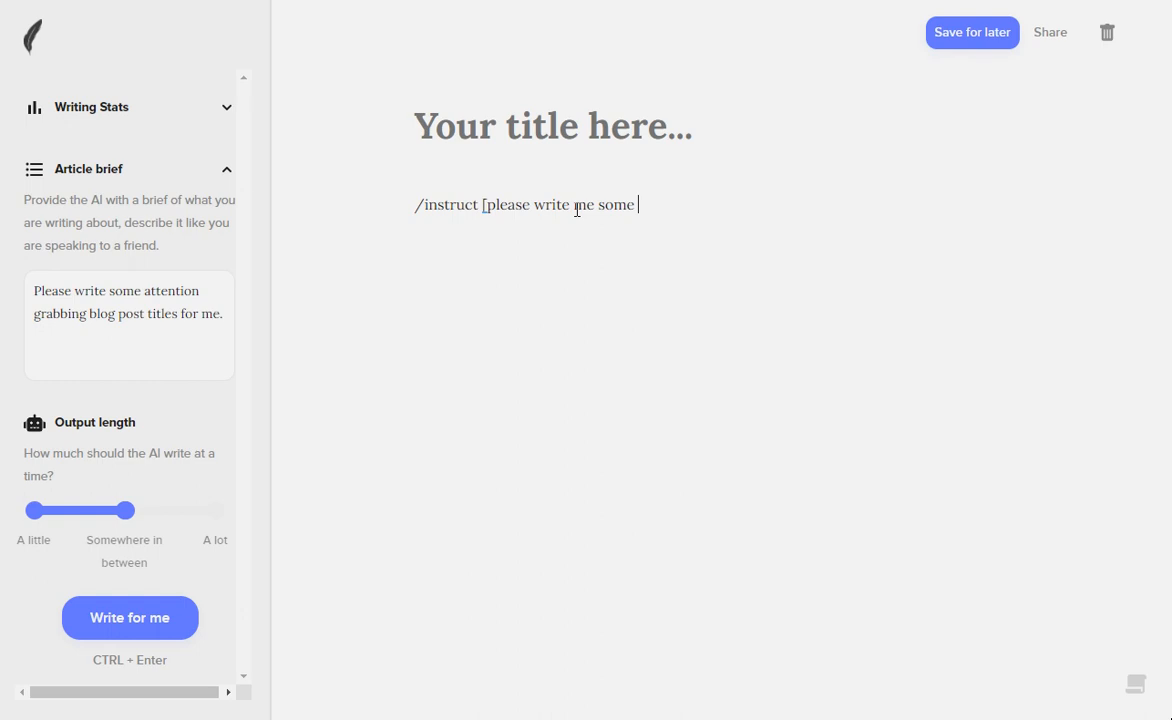
pyautogui.write('blog post titles ')
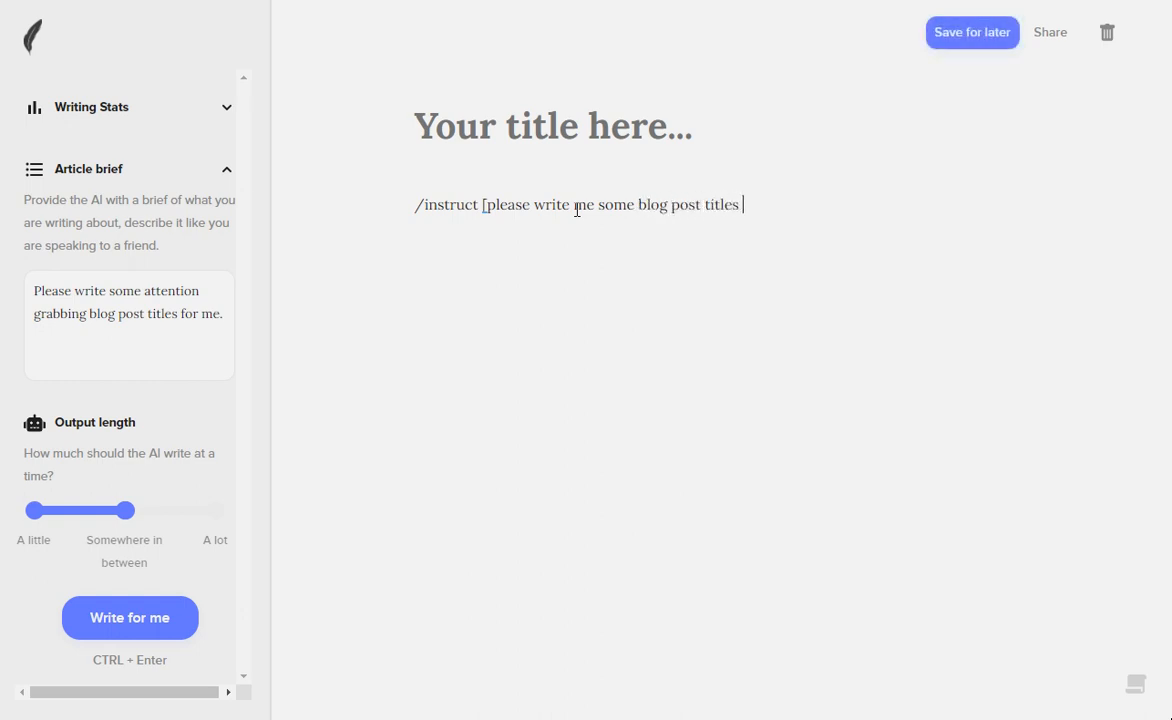
pyautogui.write('for a blog pos')
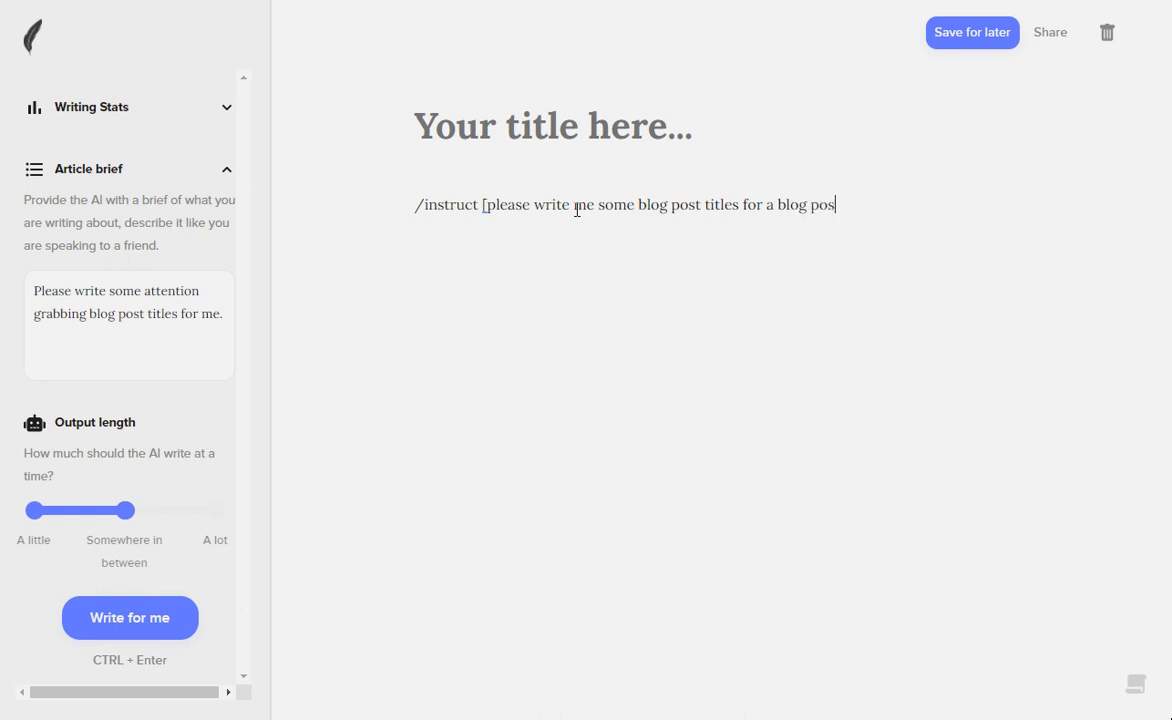
pyautogui.write("t about '")
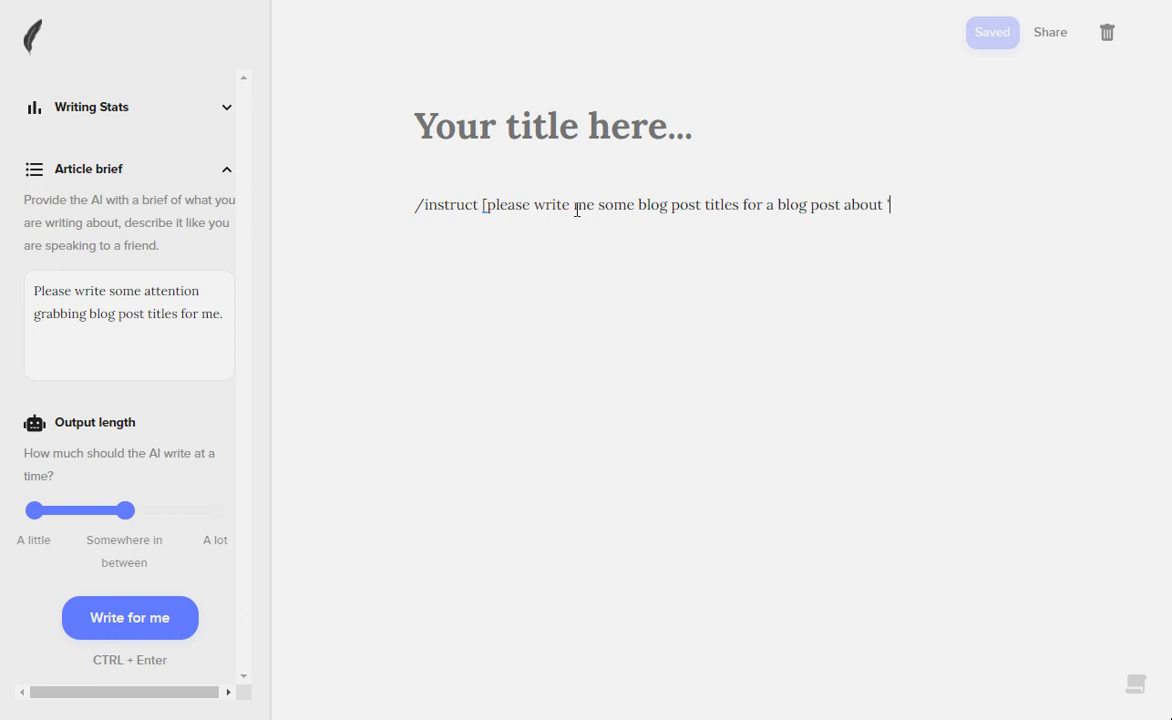
pyautogui.write('why A')
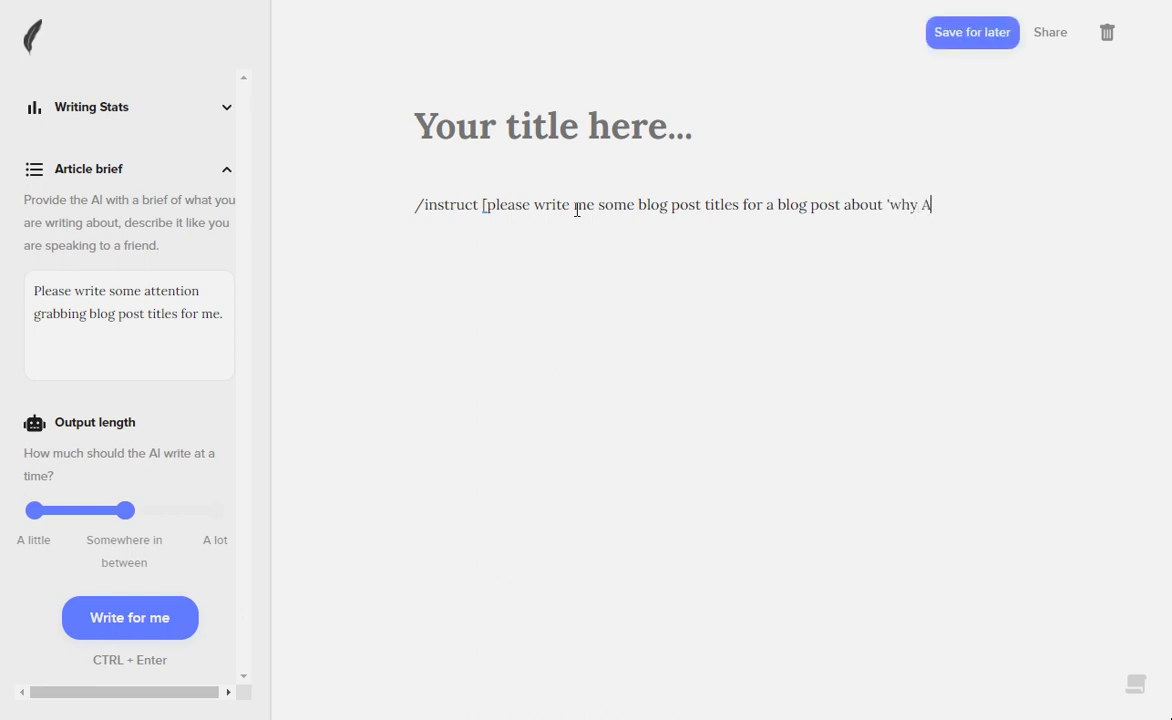
pyautogui.write('I will take over the cop')
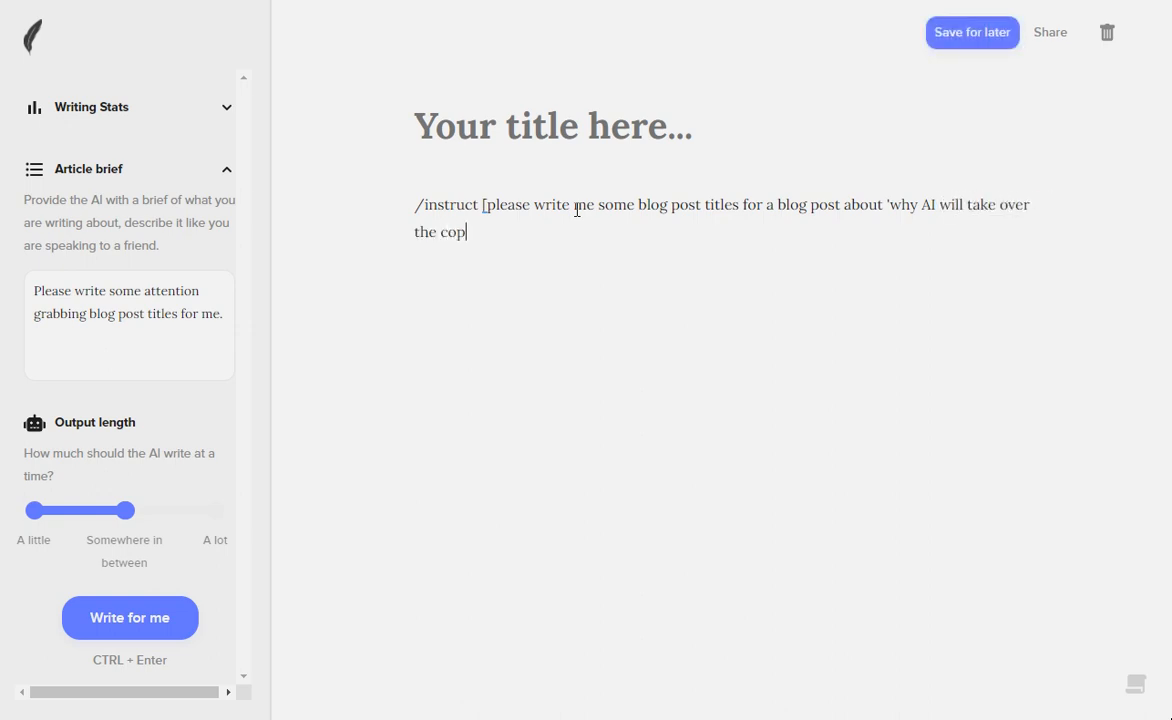
pyautogui.write('ywriting industry')
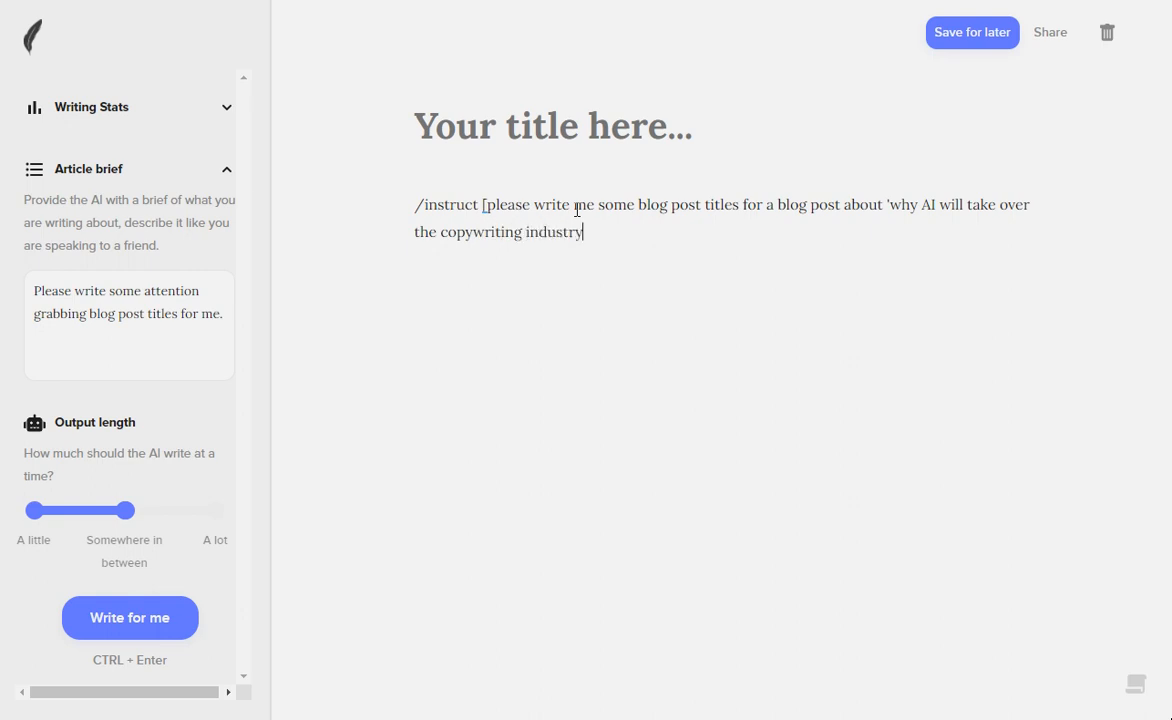
pyautogui.write("']")
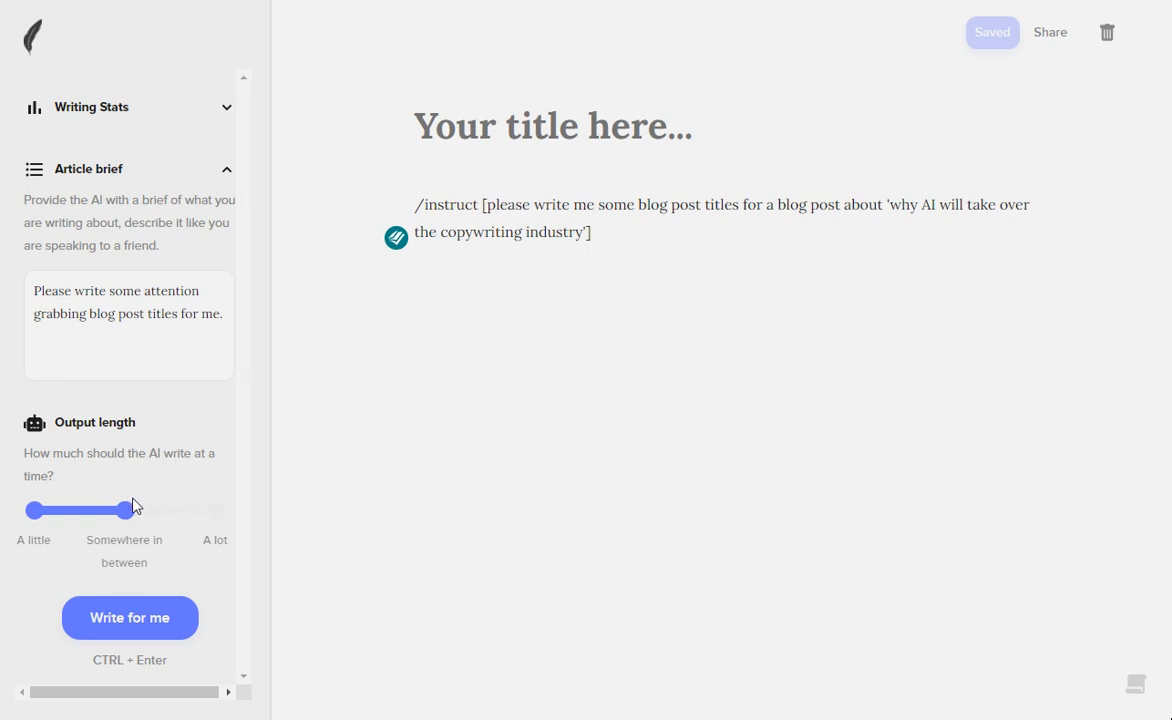
pyautogui.click(137, 630)
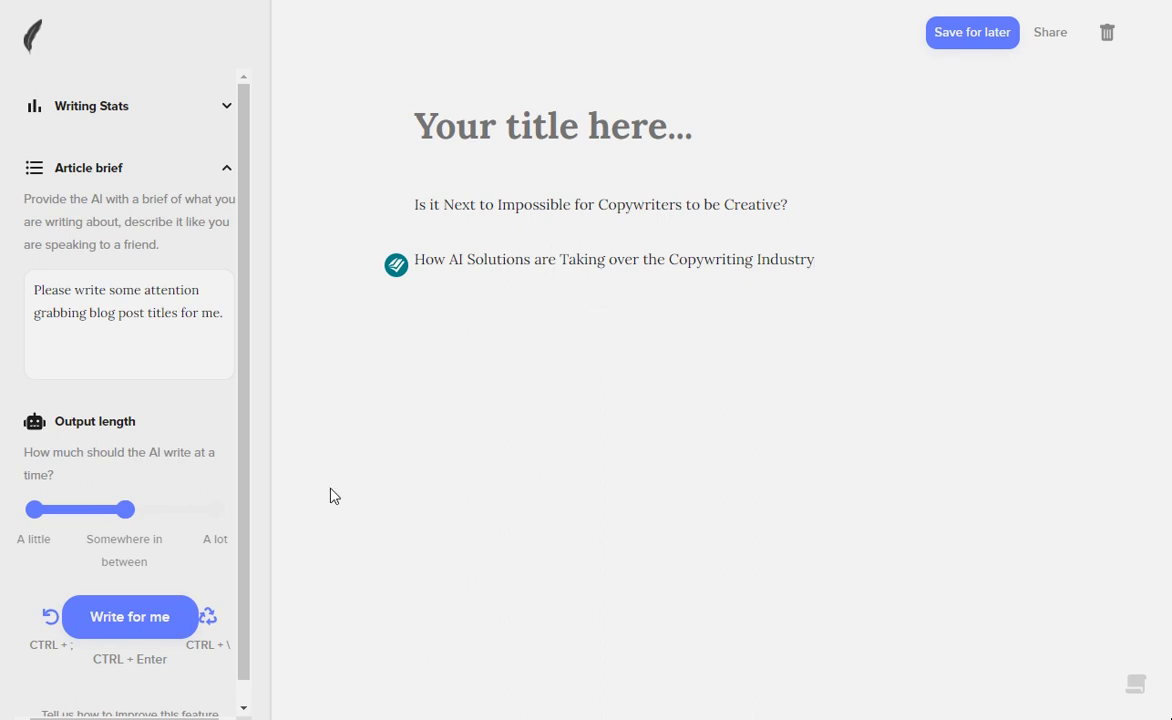
# Regenerate the copywriting titles once, rate the result Okay and dismiss the feedback prompt.
pyautogui.click(209, 615)
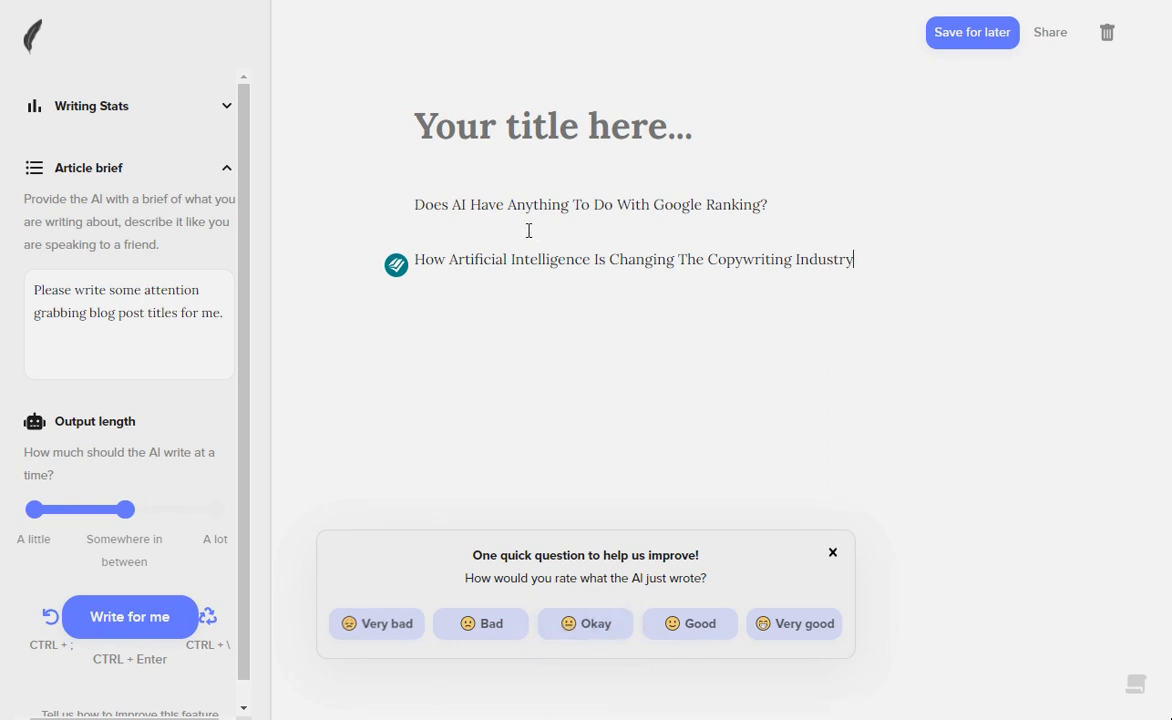
pyautogui.click(595, 628)
pyautogui.click(833, 578)
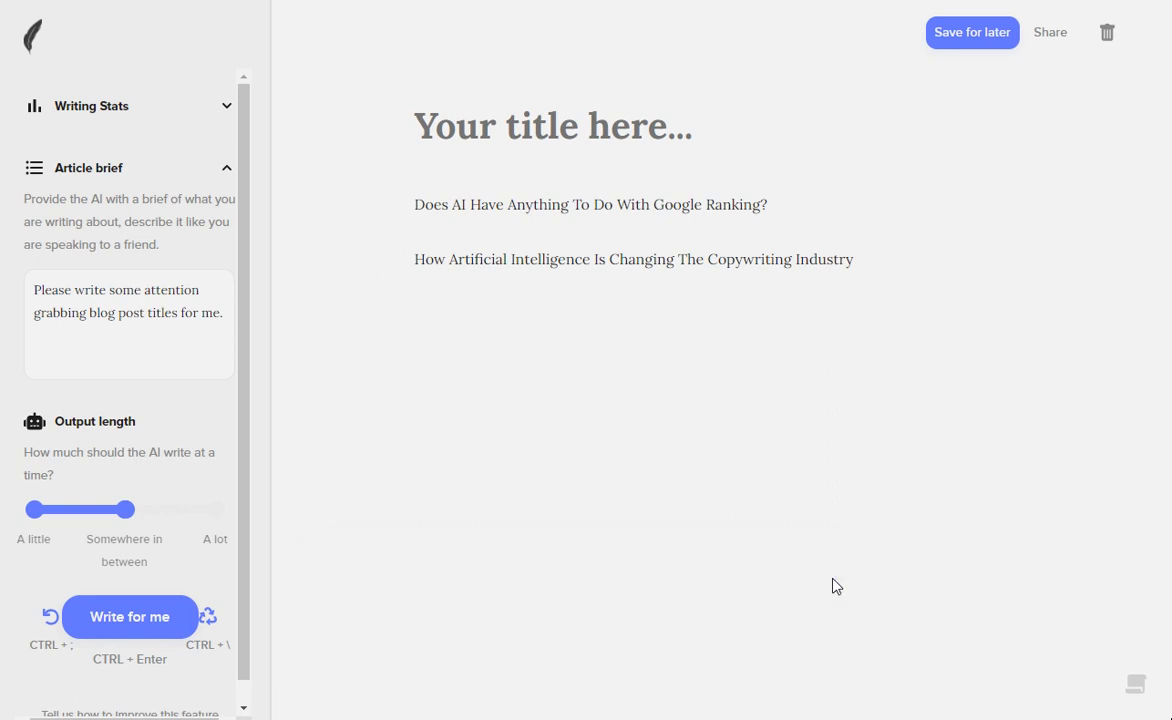
# Regenerate the copywriting titles twice more, rate the last result Good and dismiss the feedback prompt.
pyautogui.click(208, 617)
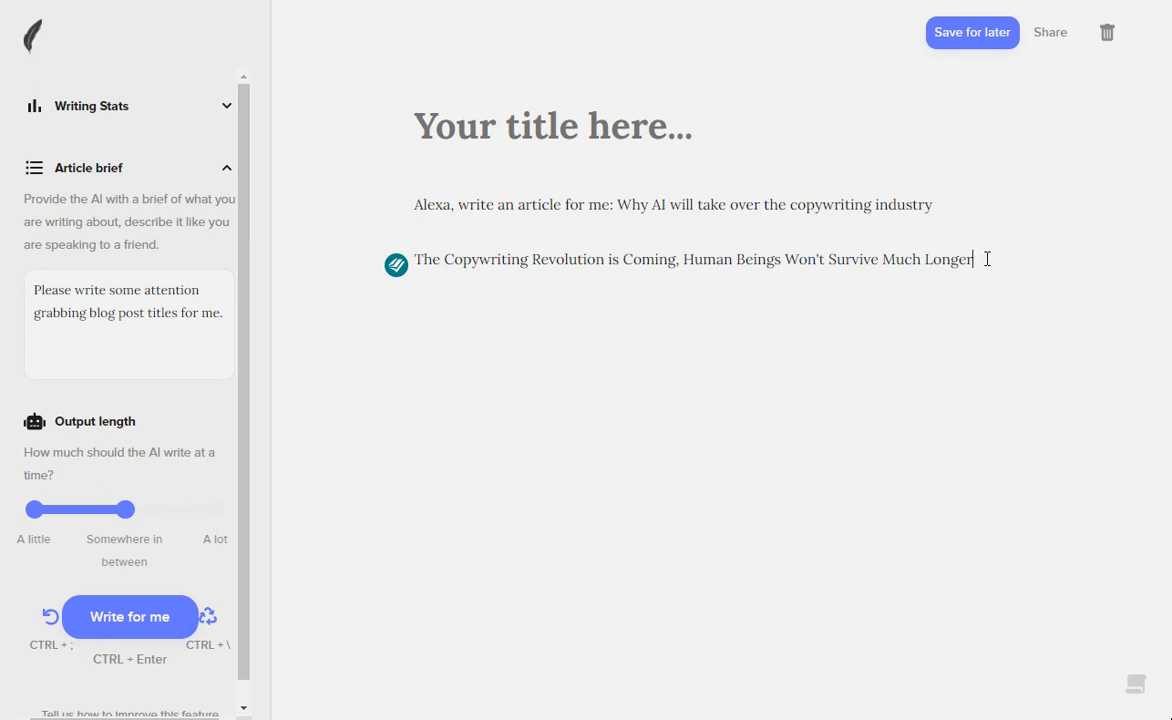
pyautogui.click(211, 620)
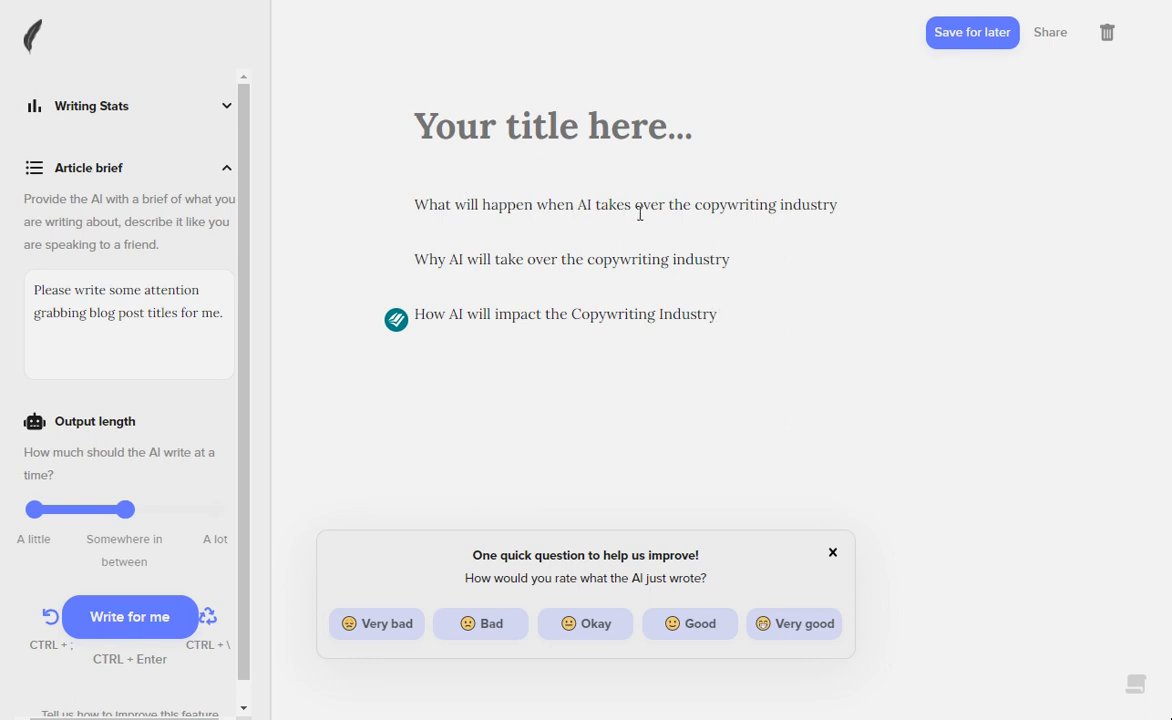
pyautogui.click(699, 628)
pyautogui.click(831, 576)
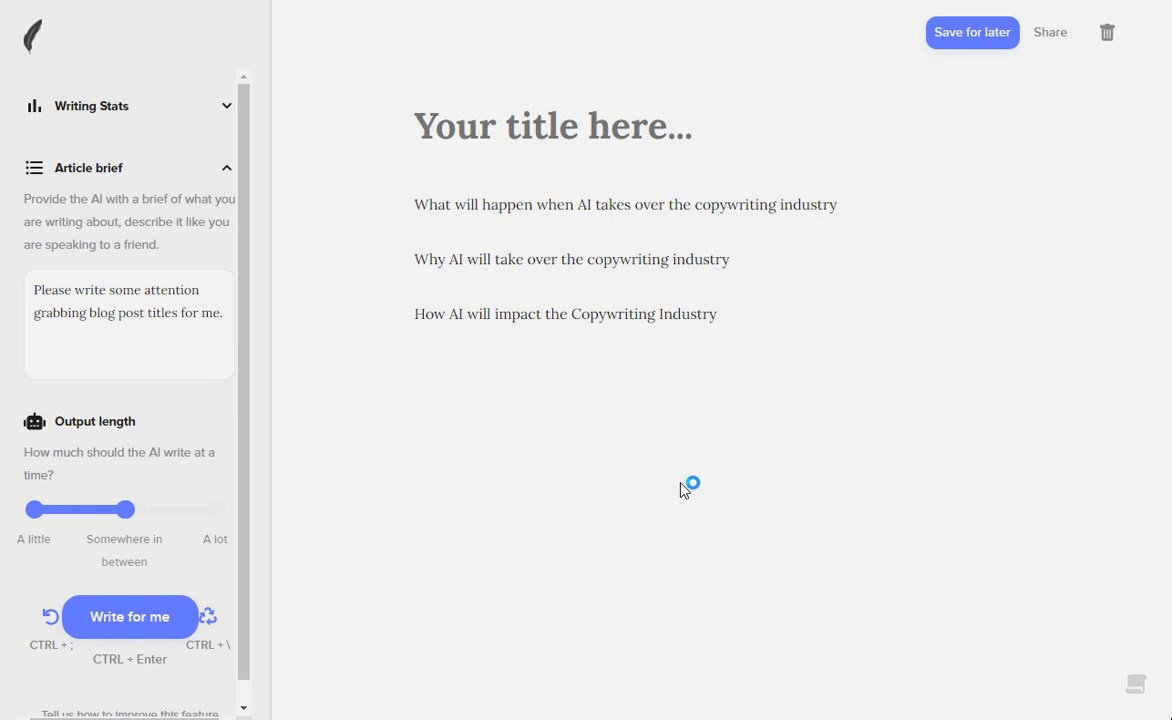
# Revert the generated titles and replace the quoted topic in the /instruct command with 'best binoculars for bird watchers'.
pyautogui.click(49, 618)
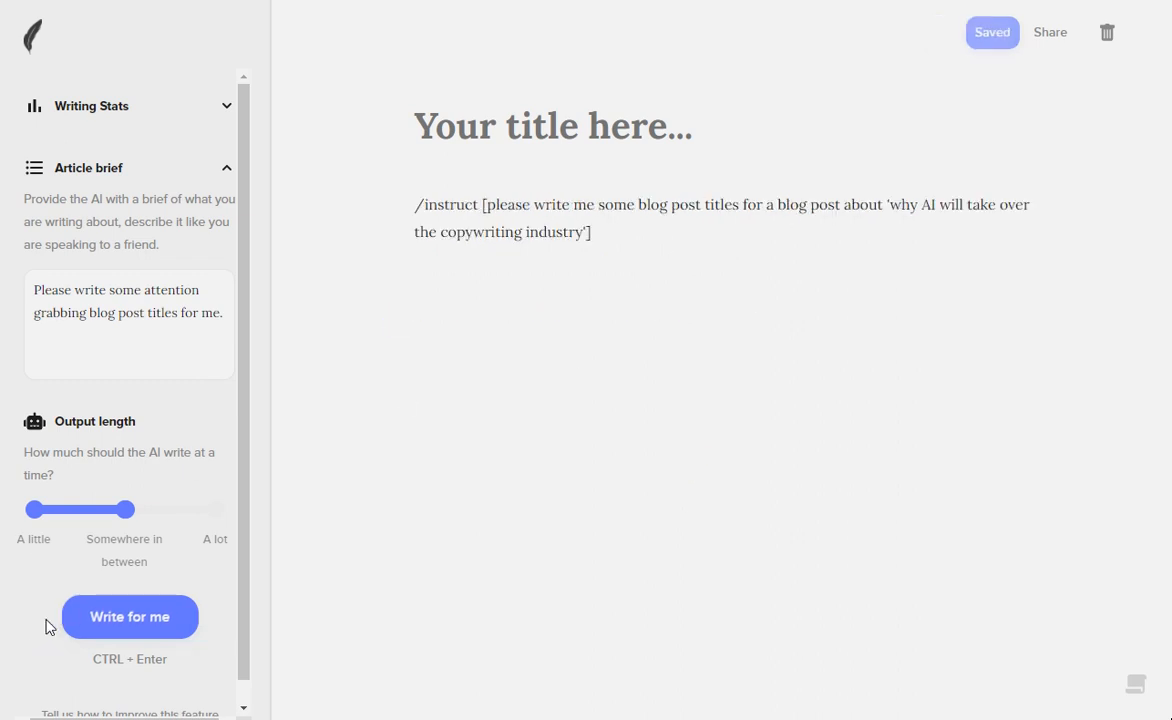
pyautogui.click(619, 243)
pyautogui.moveTo(613, 231); pyautogui.dragTo(486, 205)
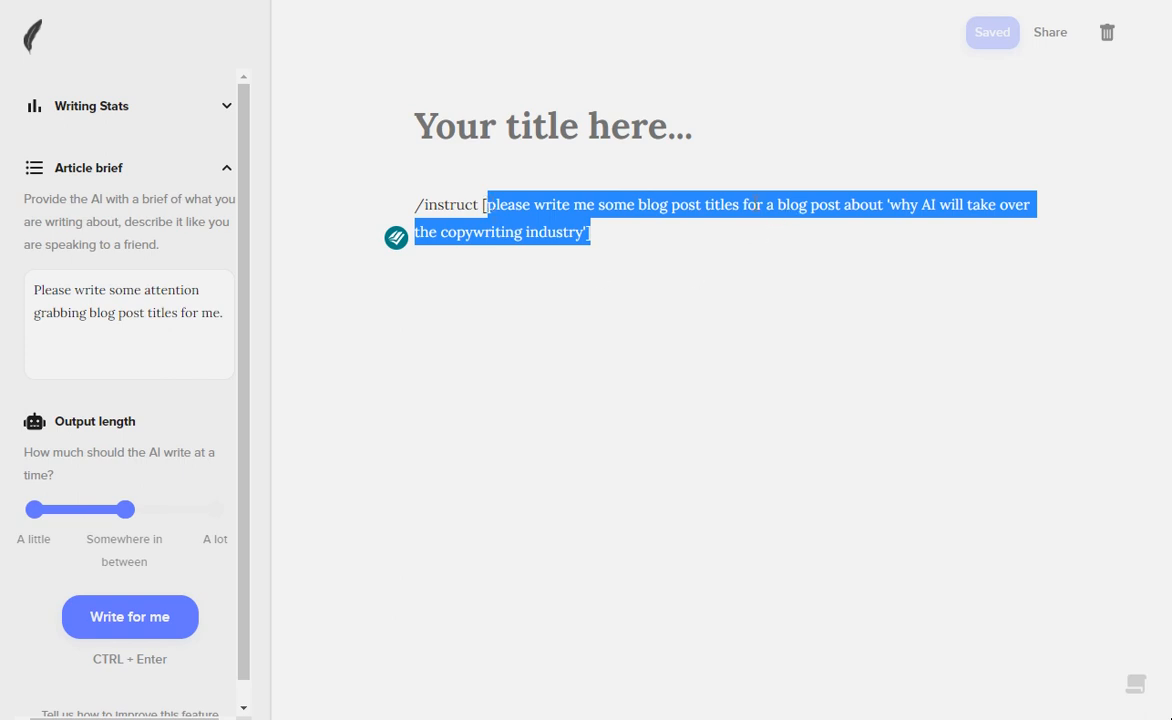
pyautogui.click(764, 205)
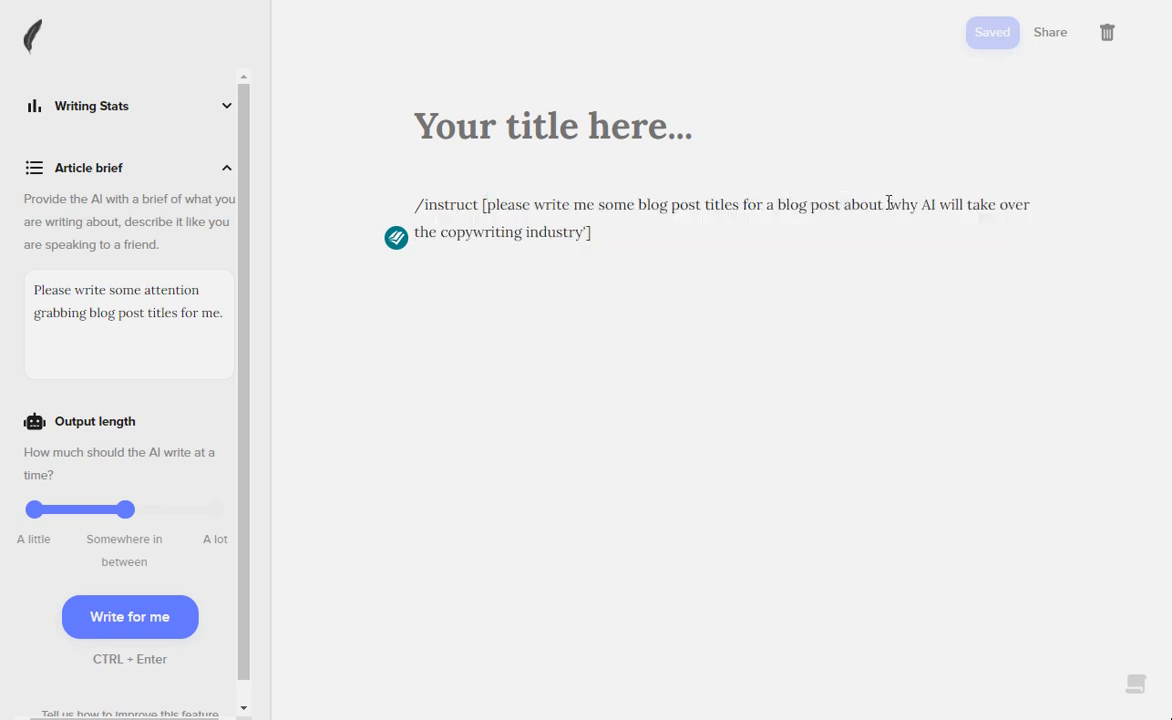
pyautogui.moveTo(892, 204); pyautogui.dragTo(586, 238)
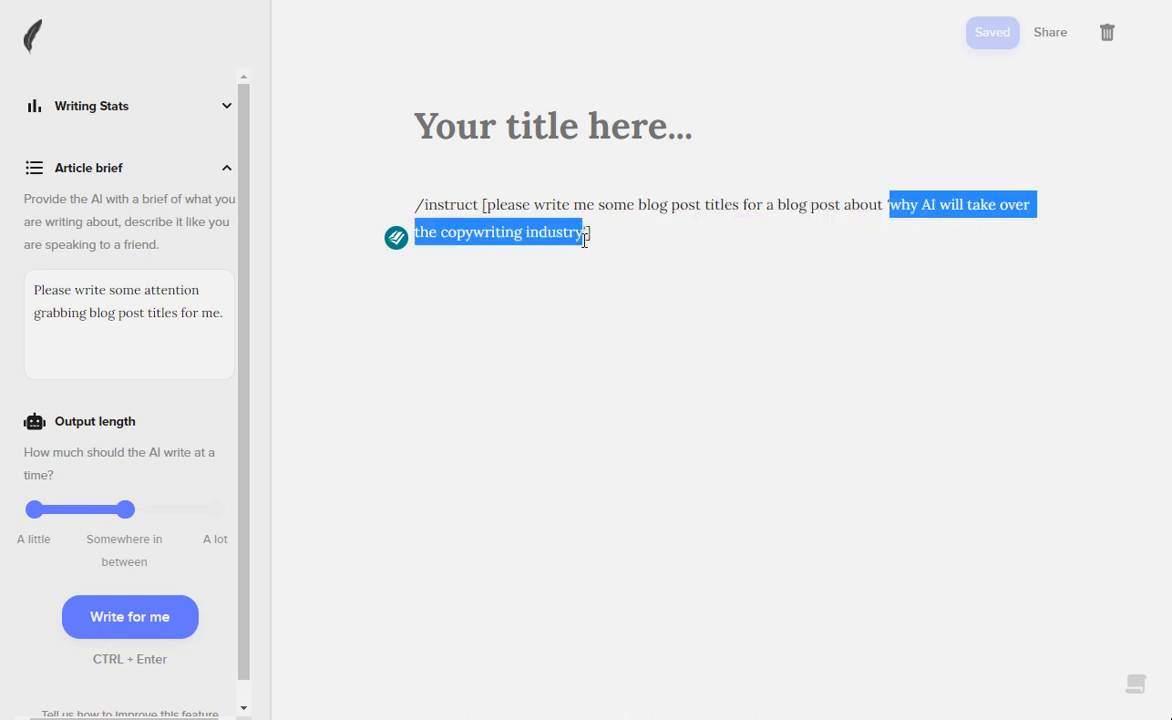
pyautogui.write('b')
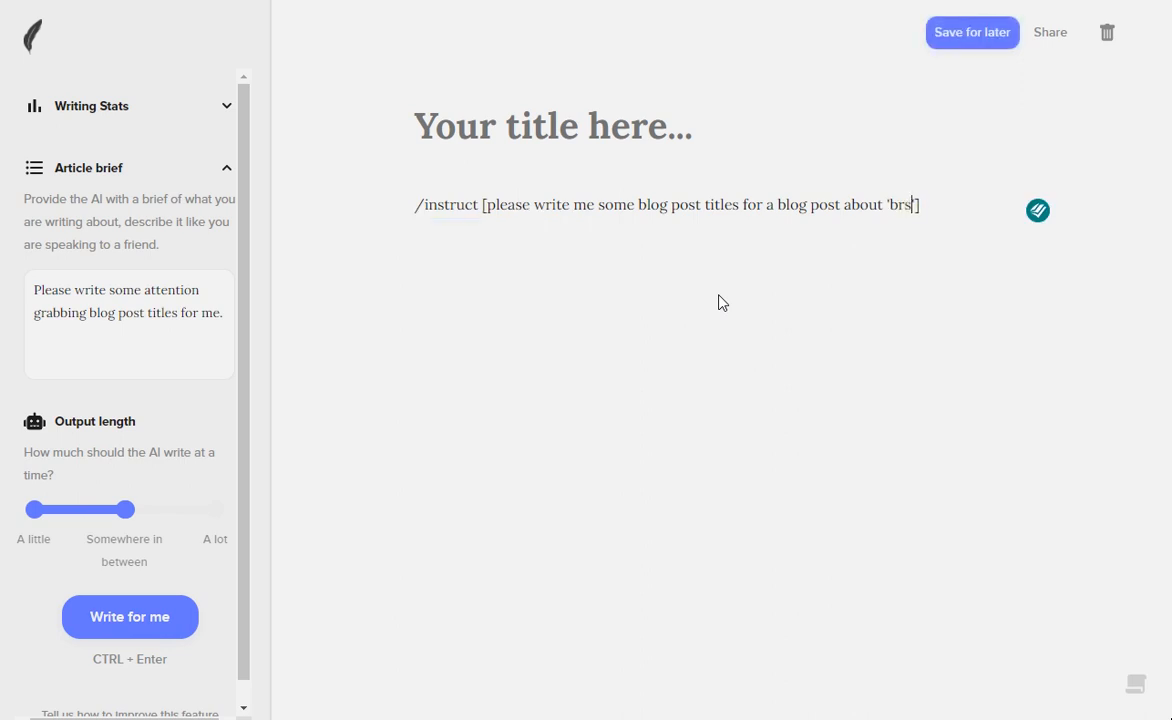
pyautogui.write('est binoculars')
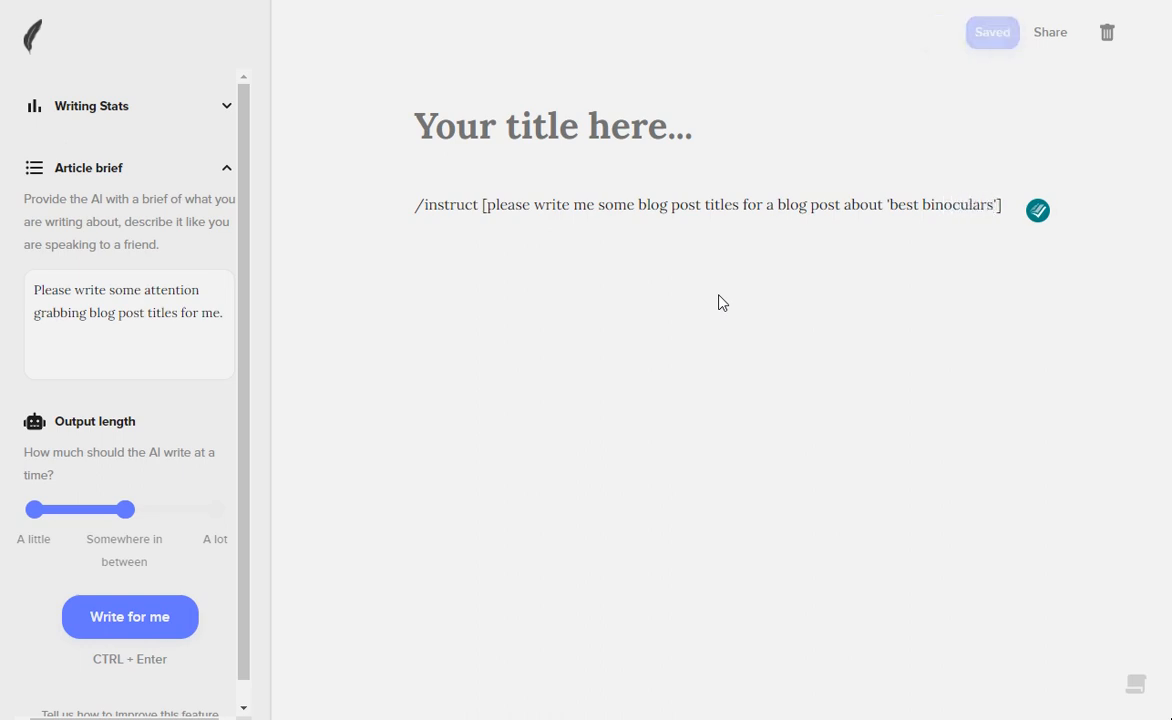
pyautogui.write(' for ')
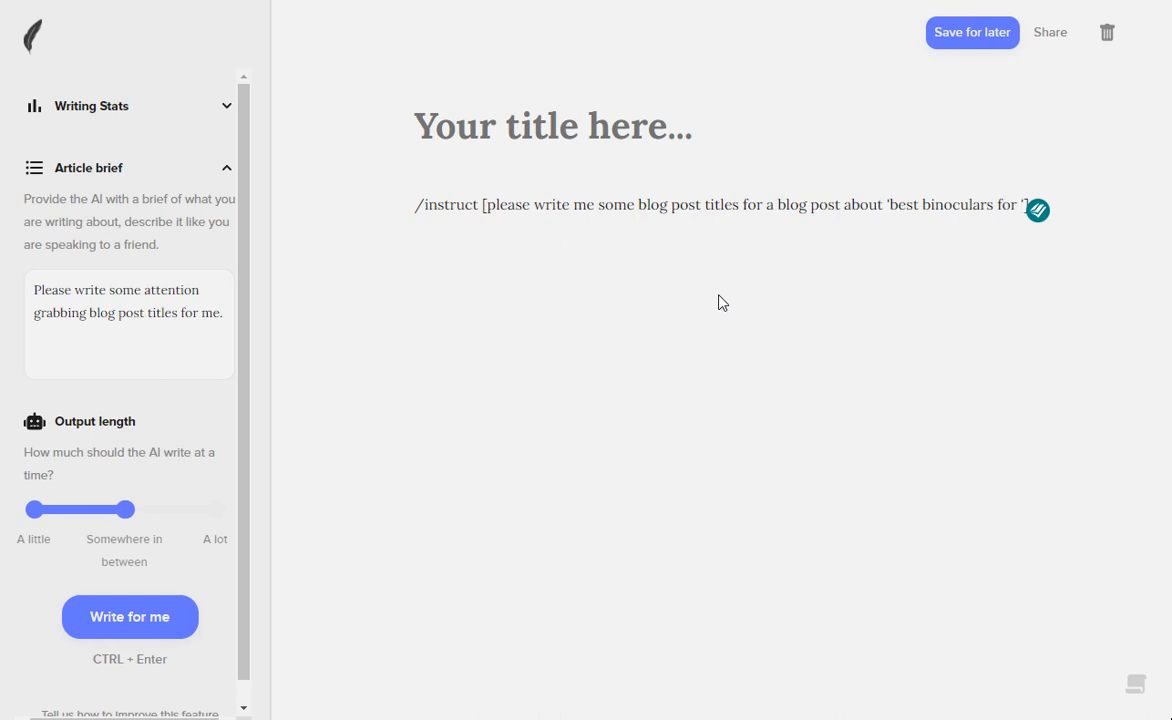
pyautogui.write("seno'")
pyautogui.press('BackSpace')
pyautogui.press('BackSpace')
pyautogui.press('BackSpace')
pyautogui.press('BackSpace')
pyautogui.write('bird watchers')
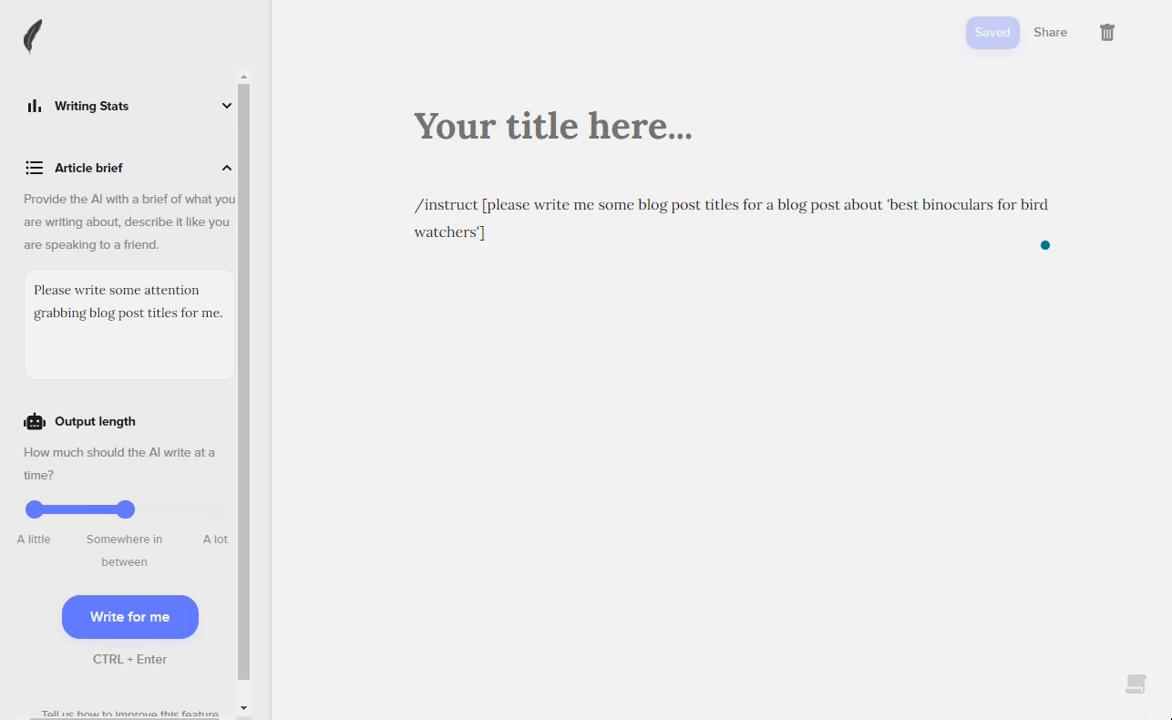
# Generate blog post titles for the bird watchers' binoculars topic and regenerate the output twice.
pyautogui.click(92, 634)
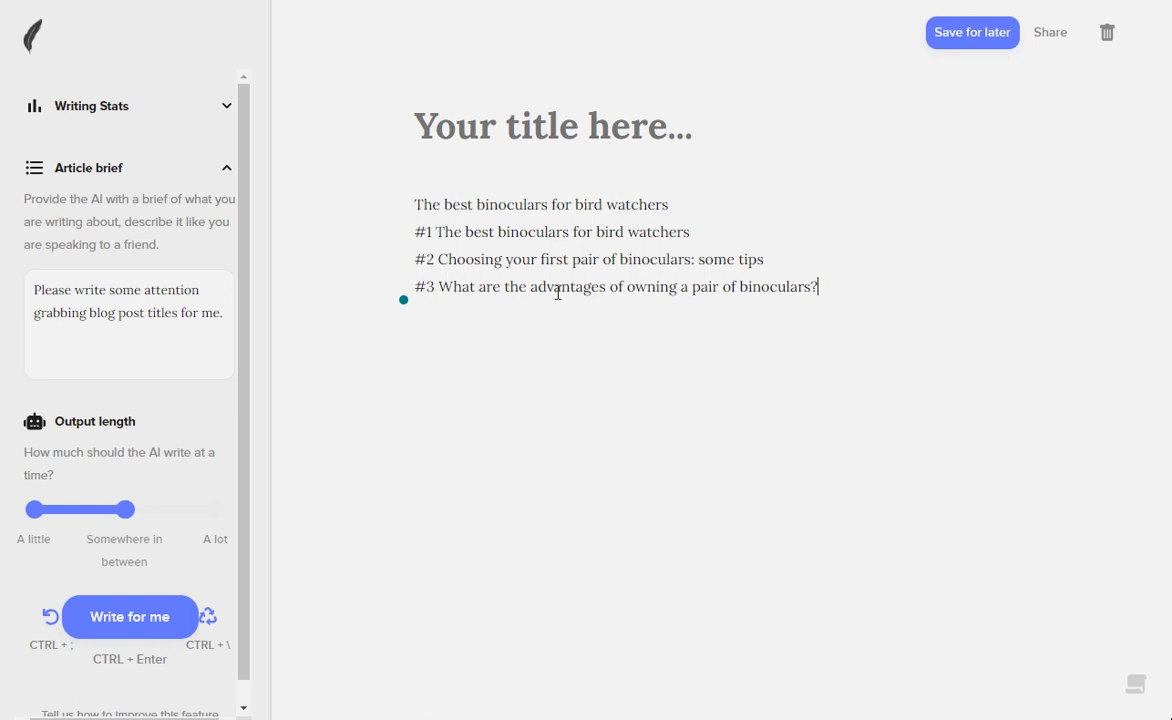
pyautogui.click(208, 616)
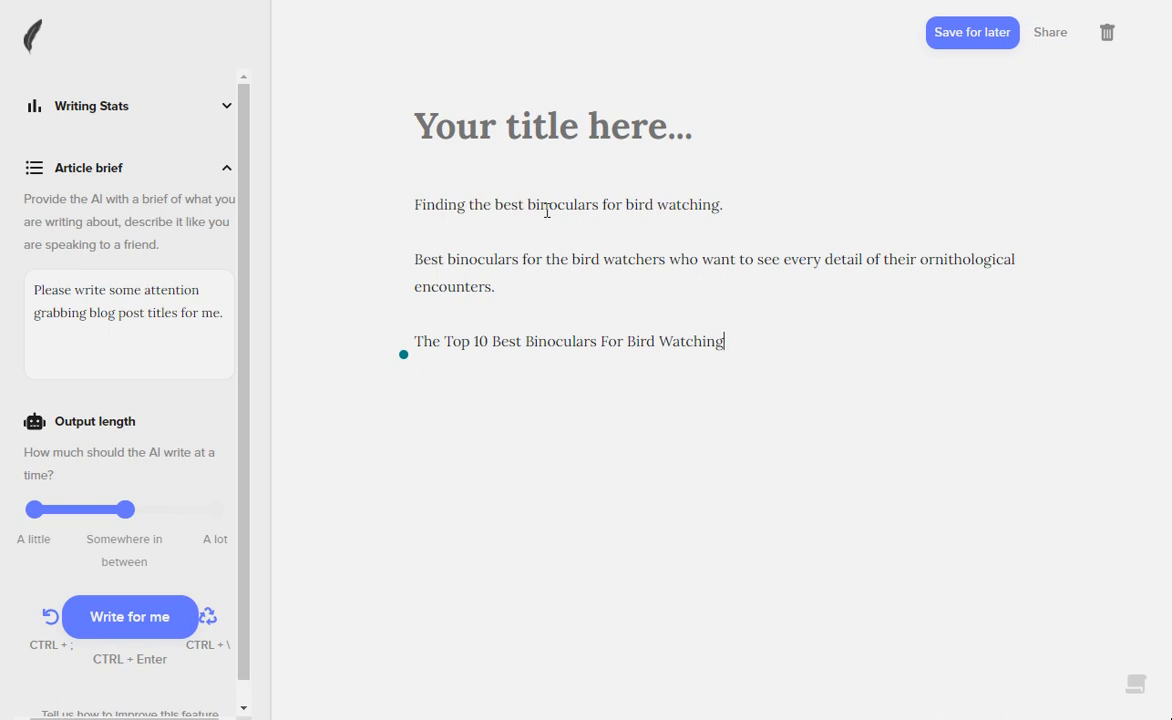
pyautogui.click(208, 617)
pyautogui.hotkey('ctrl', 'Return')
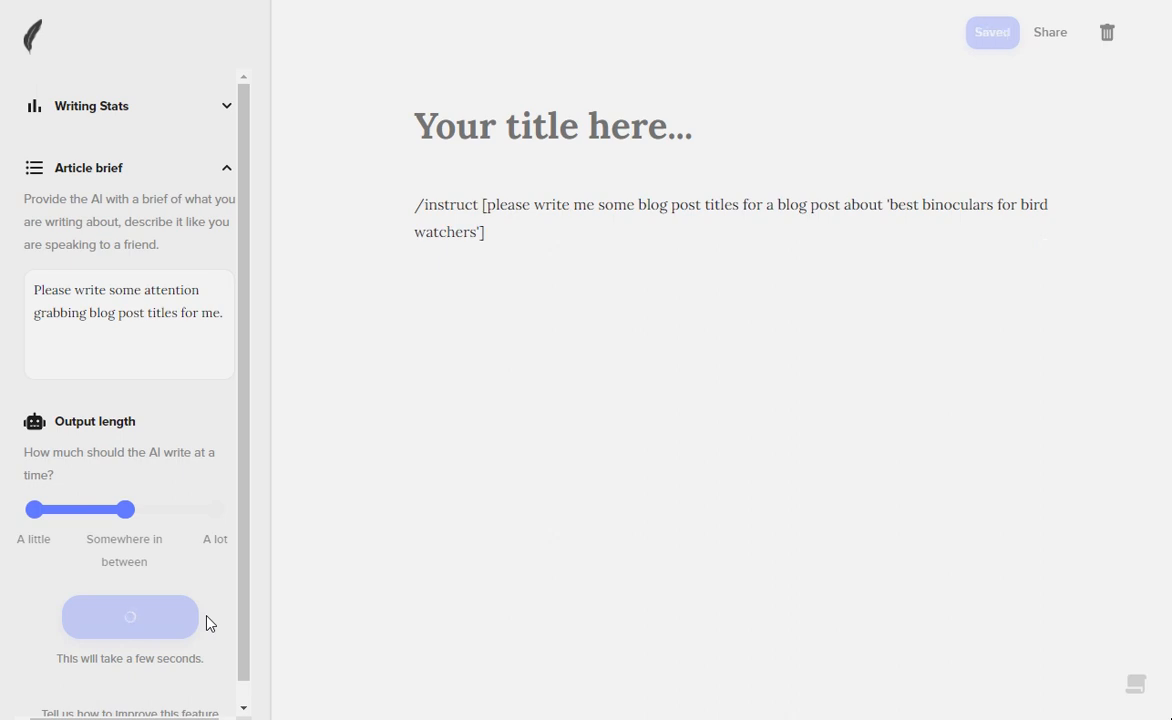